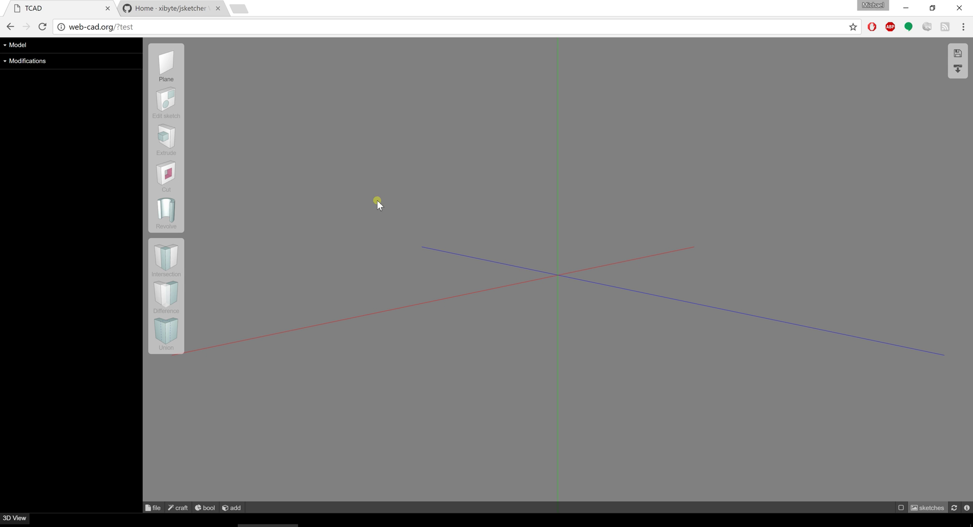
Step: Browse the jsketcher GitHub wiki and repository code page, then return to the web-cad modeller
left_click(170, 8)
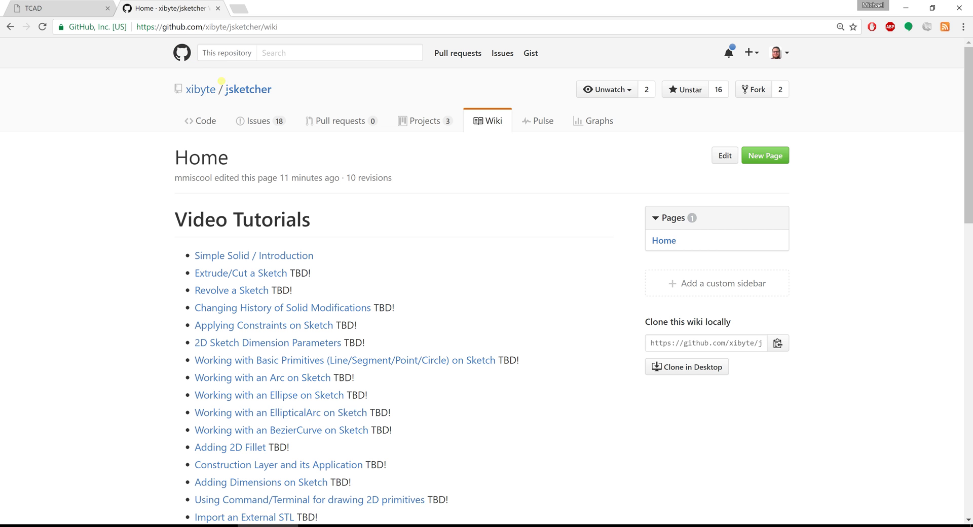
left_click(255, 94)
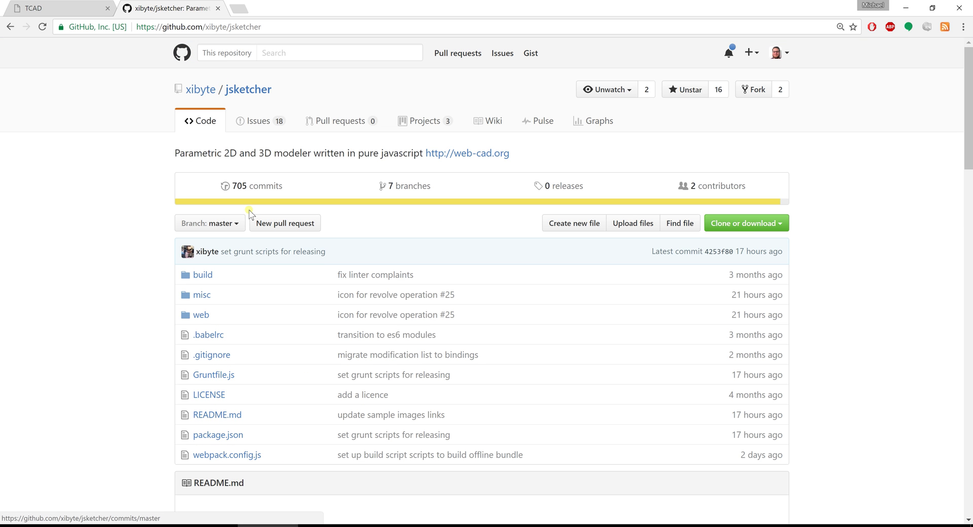
scroll(345, 261, "down", 3)
scroll(352, 261, "down", 3)
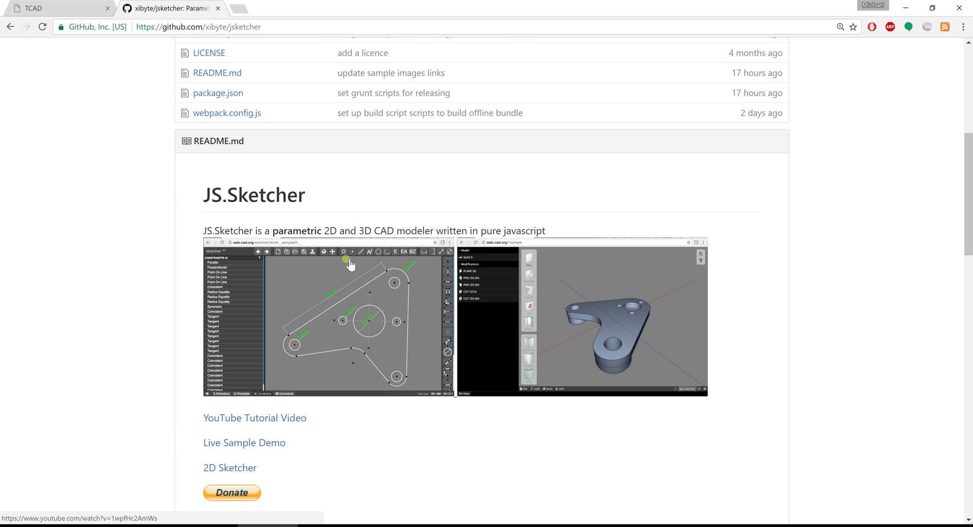
scroll(352, 258, "up", 6)
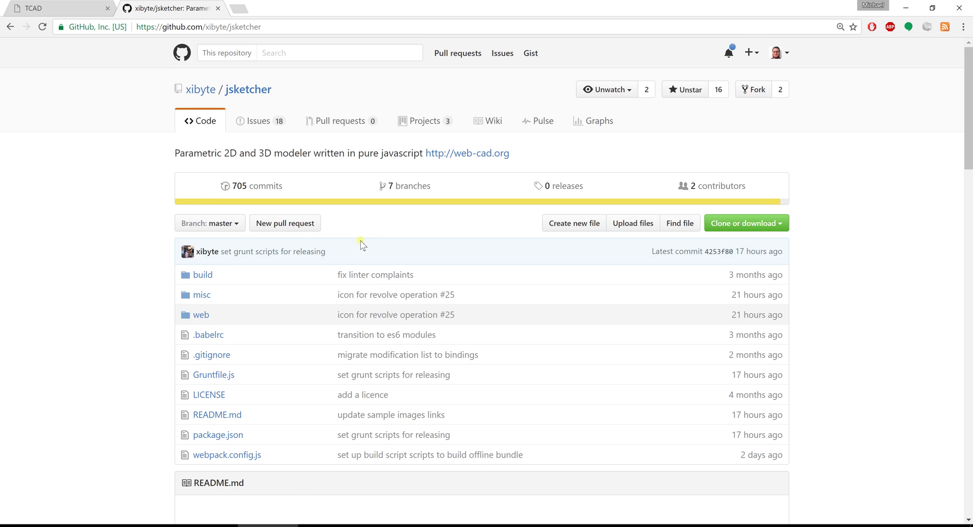
scroll(364, 241, "down", 1)
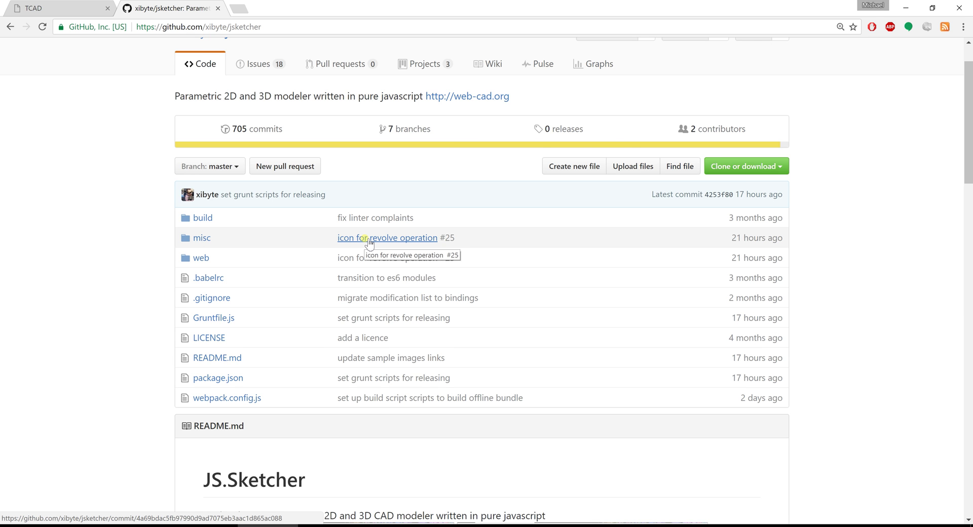
scroll(368, 243, "down", 7)
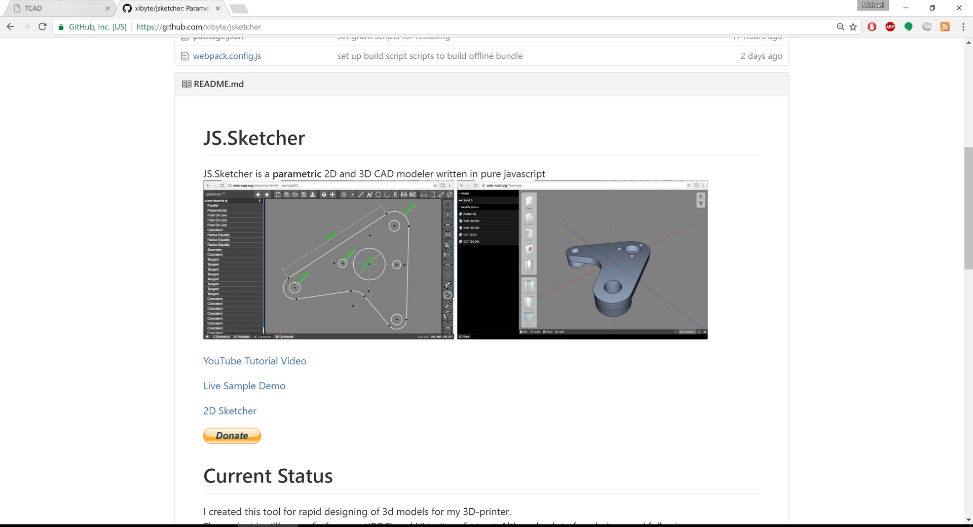
left_click(60, 6)
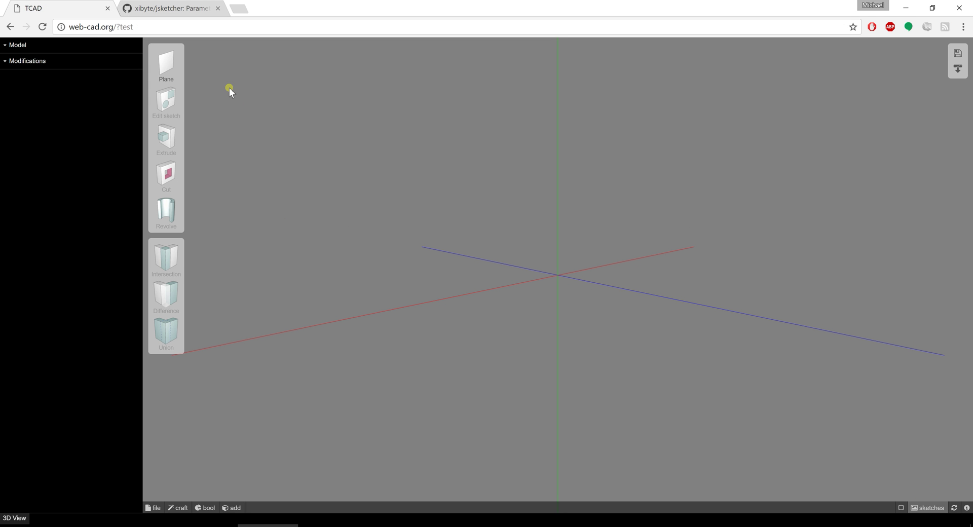
Step: Add an XY plane at depth 0 and select it as the sketch surface
left_click(178, 65)
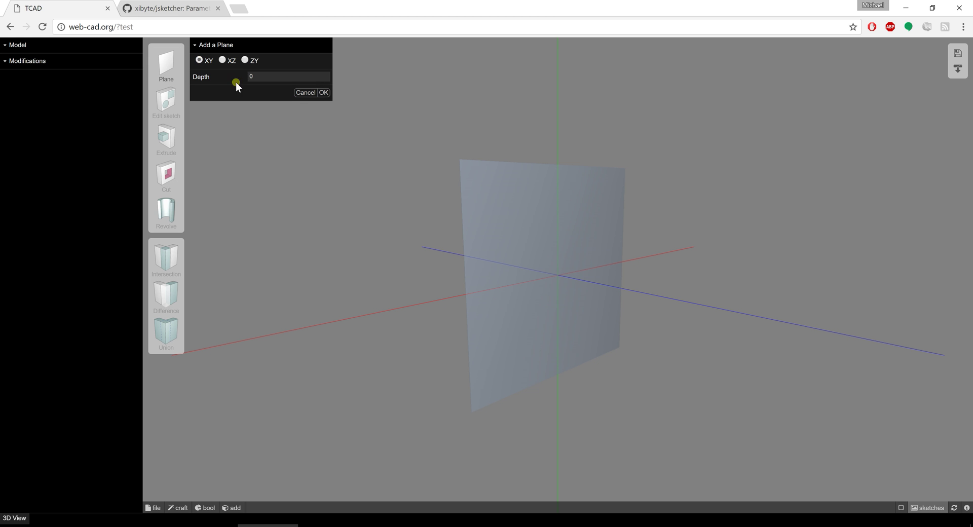
left_click(324, 92)
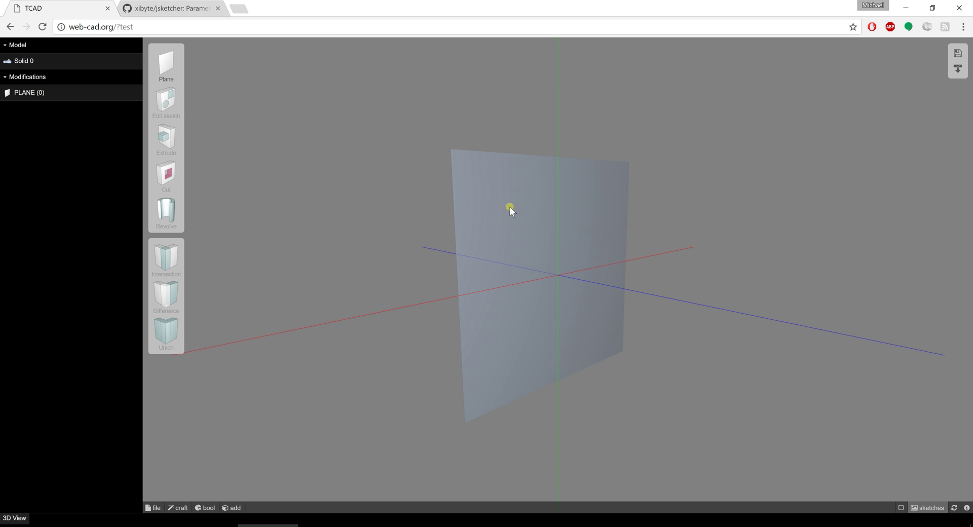
left_click(542, 220)
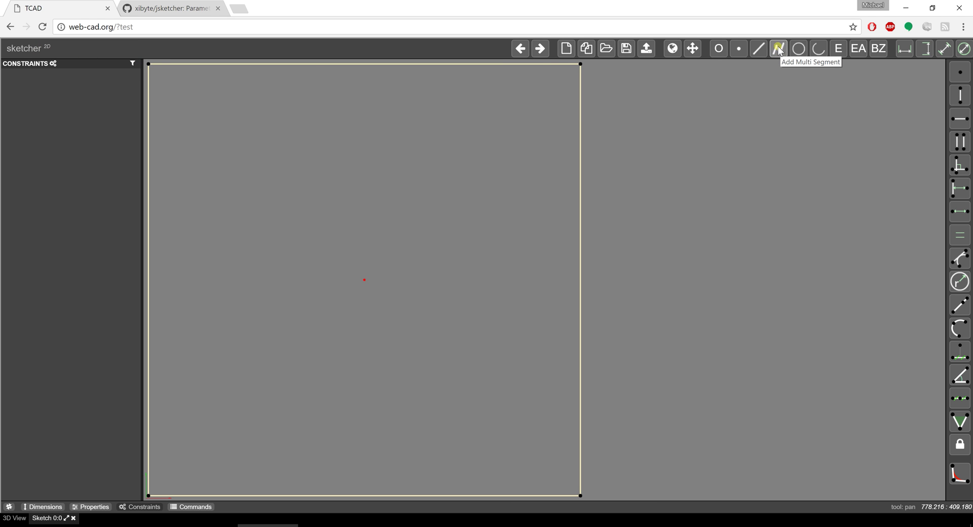
Step: Draw a closed nine-segment polyline outline with a V-tipped groove notched in from the left
left_click(778, 49)
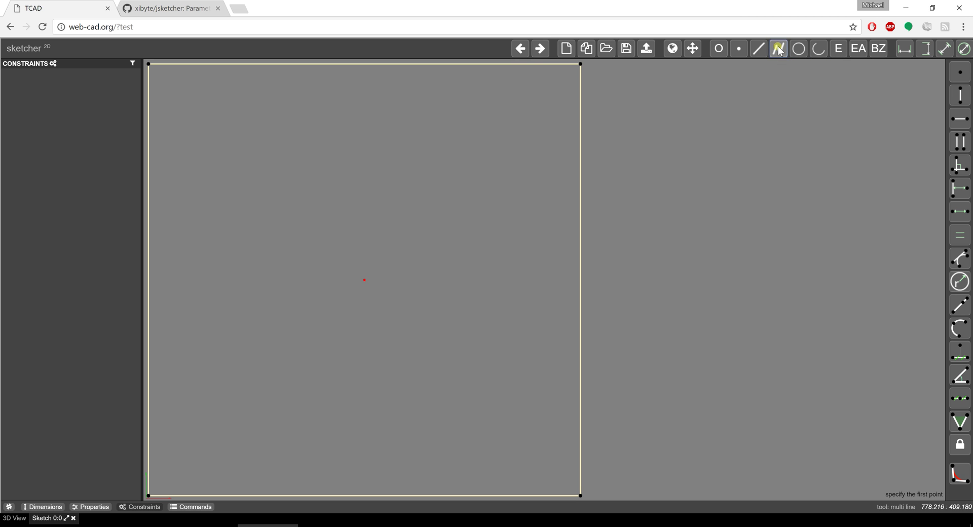
left_click(199, 160)
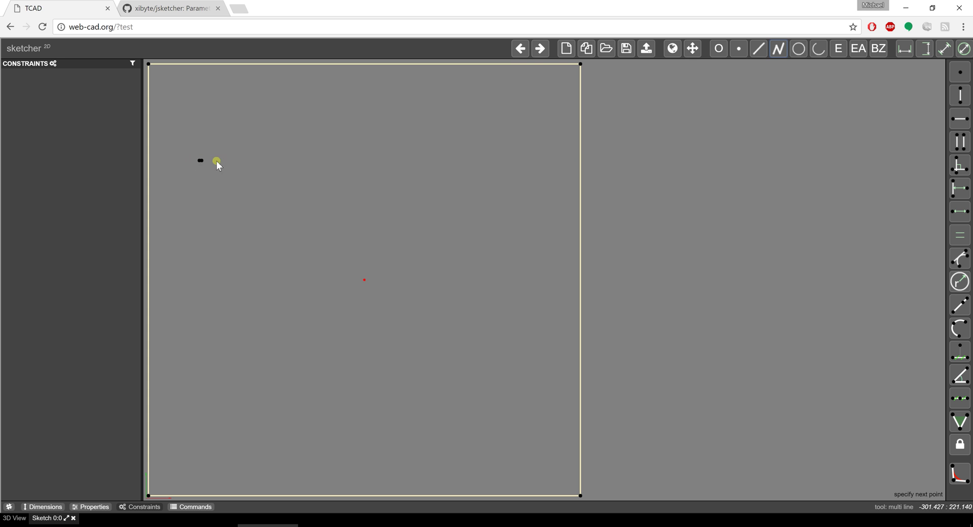
left_click(468, 164)
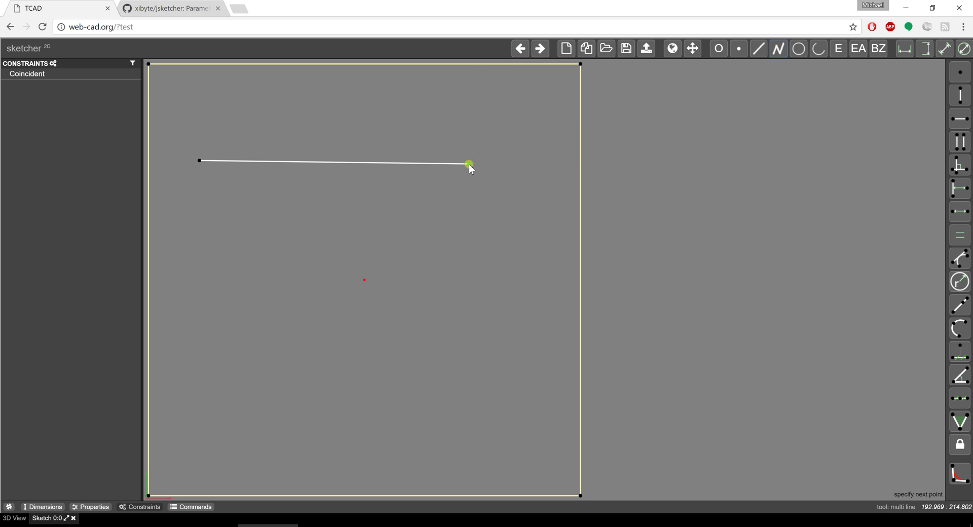
left_click(465, 388)
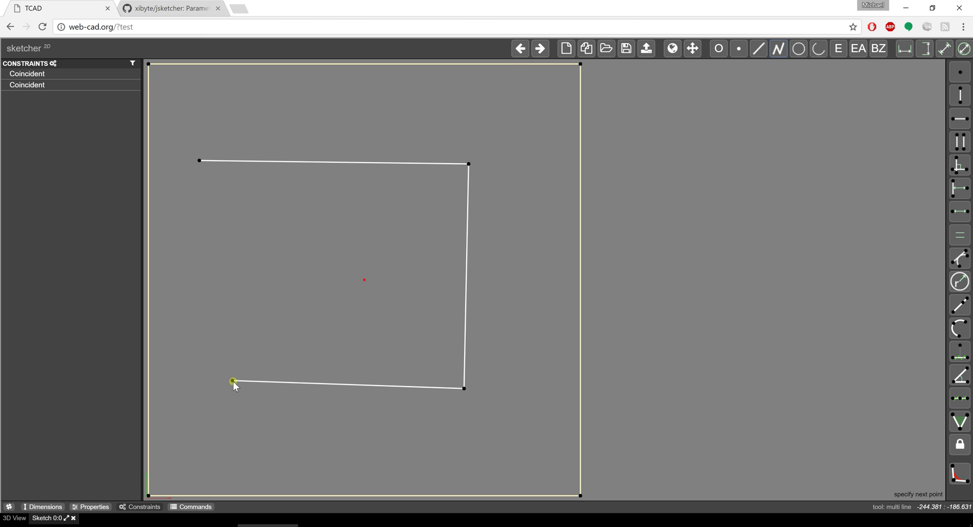
left_click(205, 380)
left_click(208, 318)
left_click(317, 319)
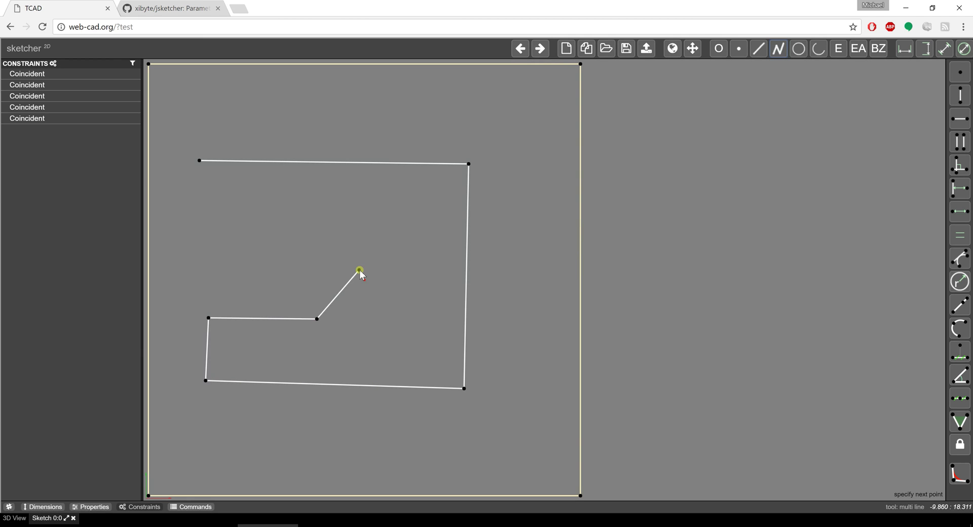
left_click(359, 270)
left_click(321, 228)
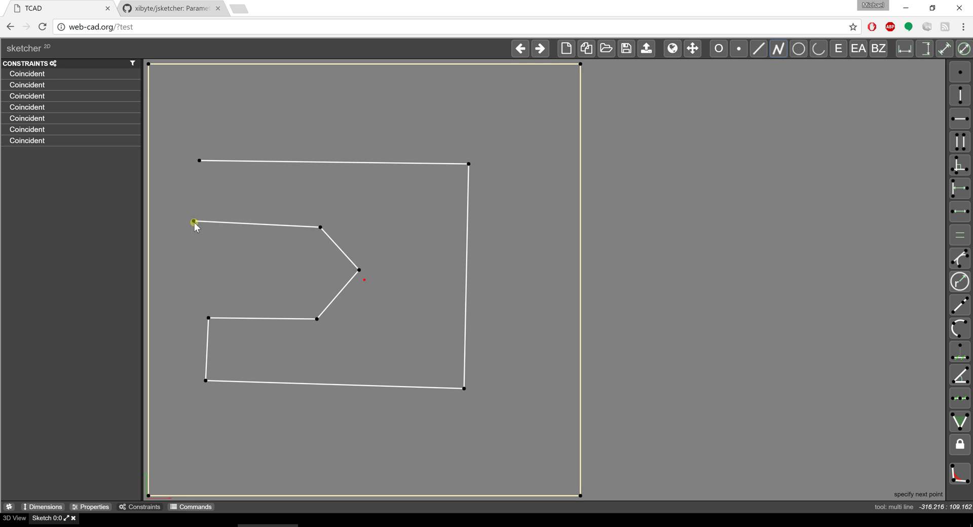
left_click(199, 222)
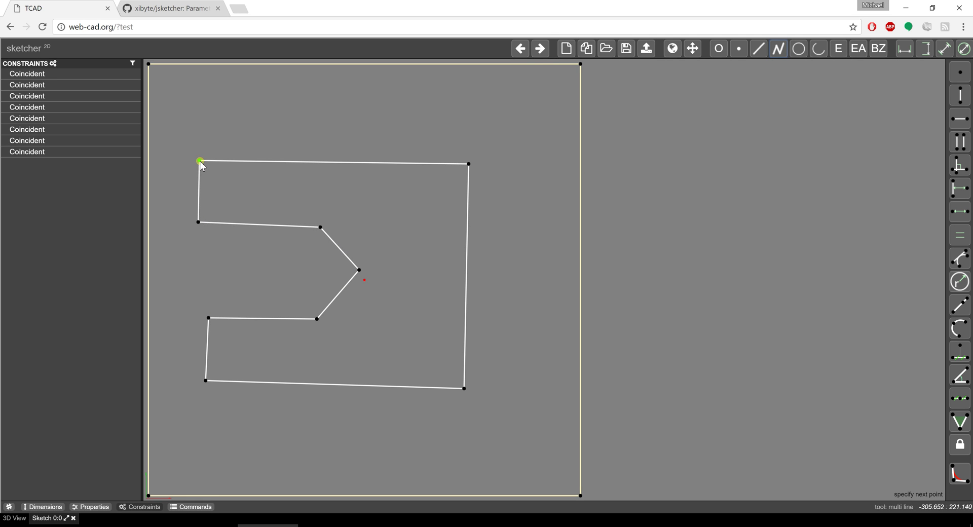
left_click(199, 162)
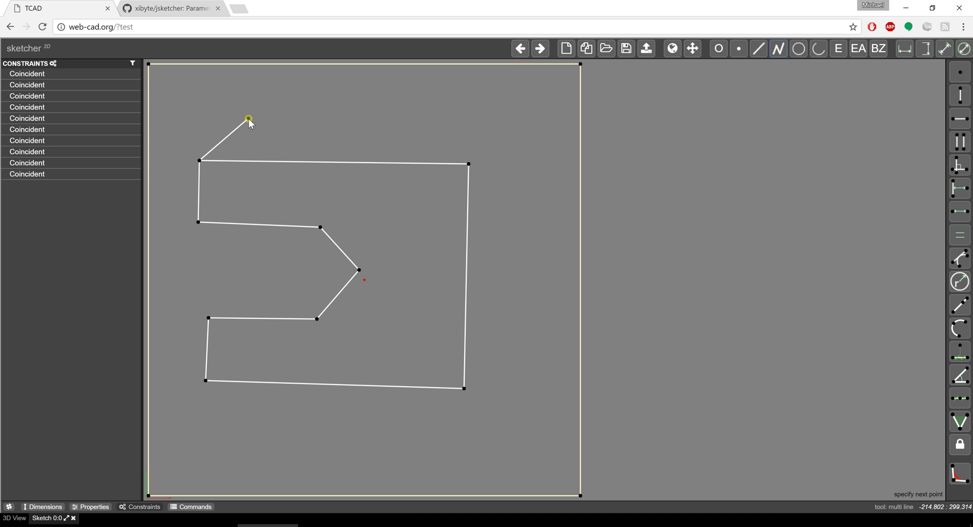
key("Escape")
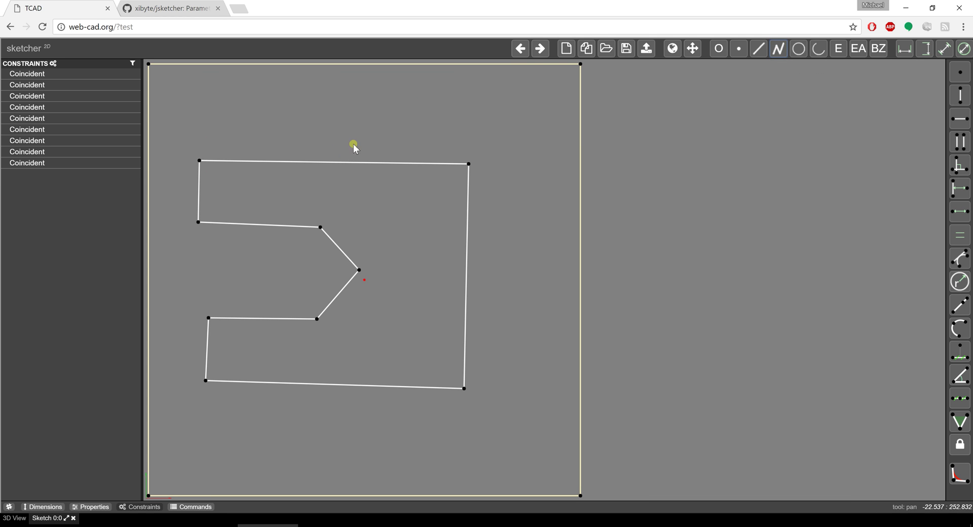
Step: Make the top edge, both groove steps and the bottom edge horizontal
left_click(279, 161)
left_click(956, 123)
left_click(260, 224)
left_click(957, 126)
left_click(246, 318)
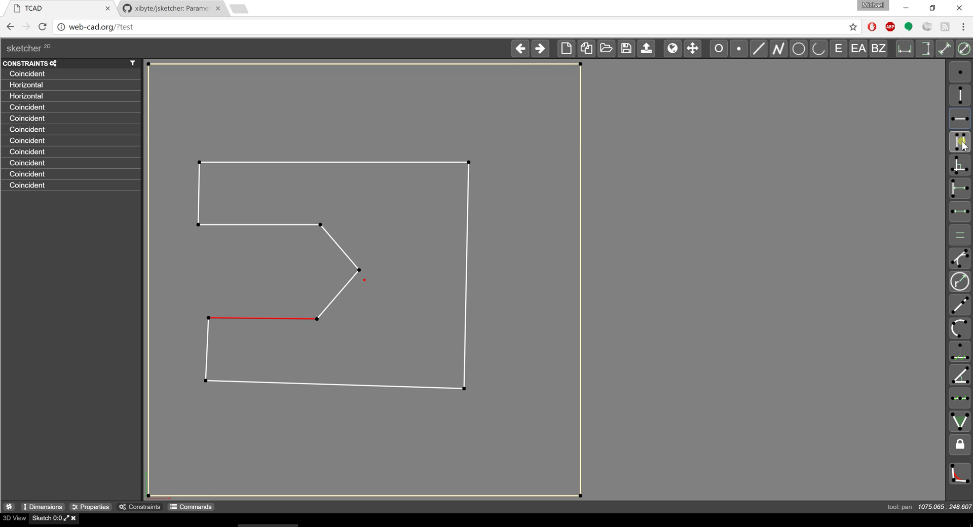
left_click(957, 122)
left_click(299, 383)
left_click(959, 120)
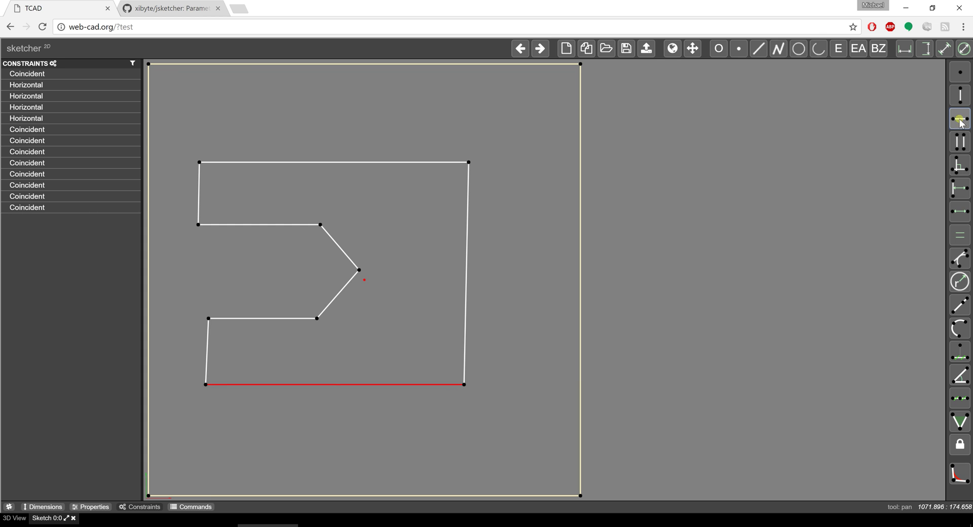
Step: Make the lower-left and upper-left edges of the profile vertical
left_click(236, 225)
left_click(206, 345)
left_click(959, 96)
left_click(273, 152)
left_click(199, 186)
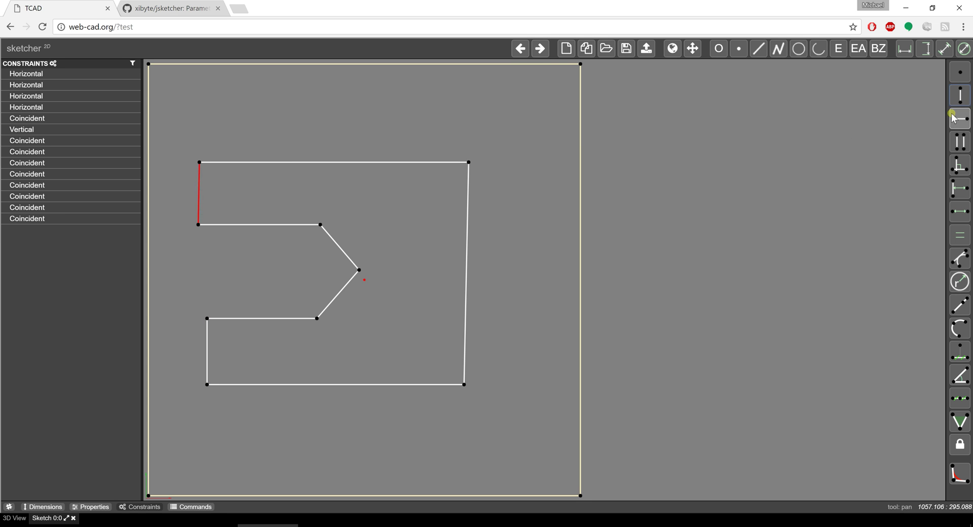
left_click(959, 97)
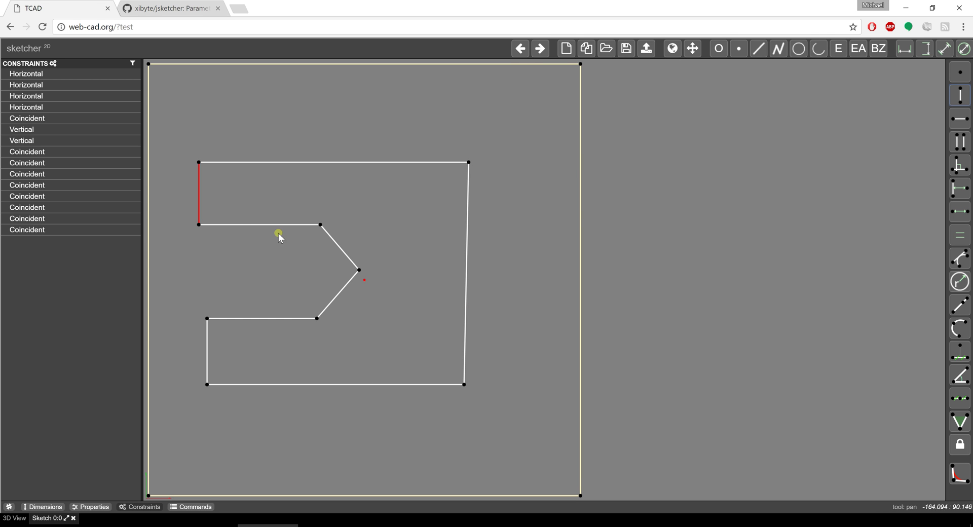
Step: Make the two groove steps equal length and the two V-groove sides equal length
left_click(258, 320)
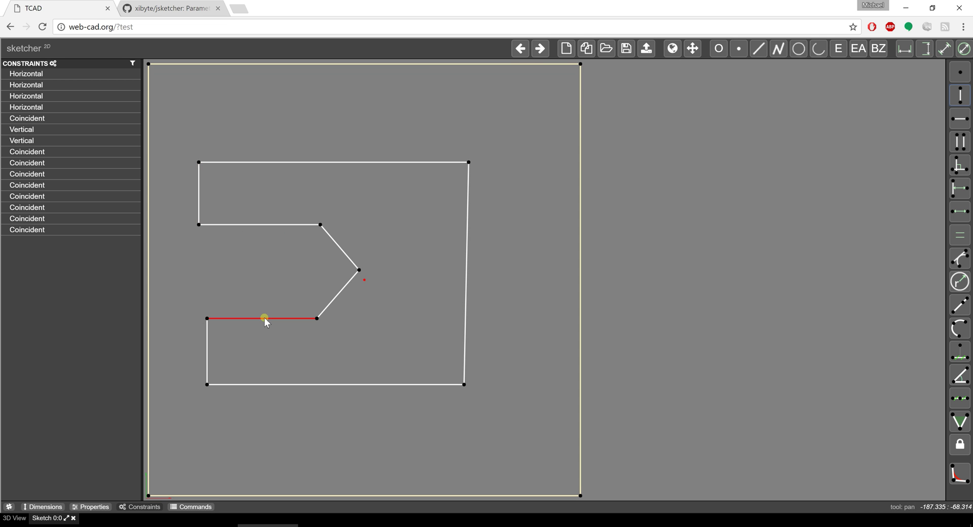
left_click(280, 224, "shift")
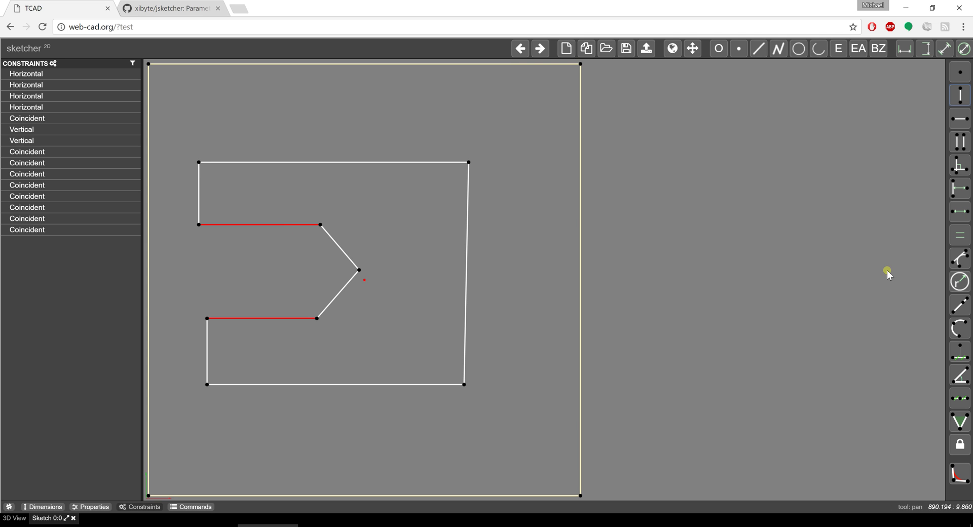
left_click(960, 234)
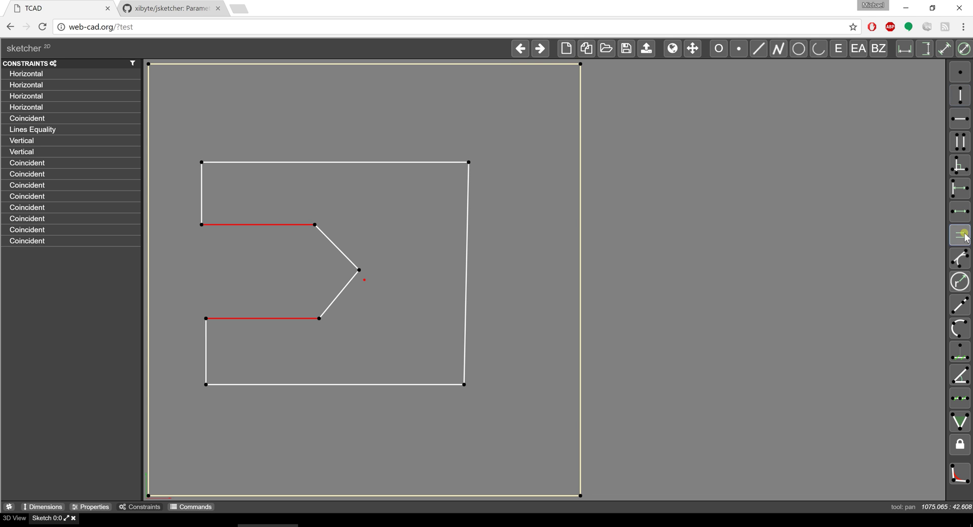
left_click(341, 256)
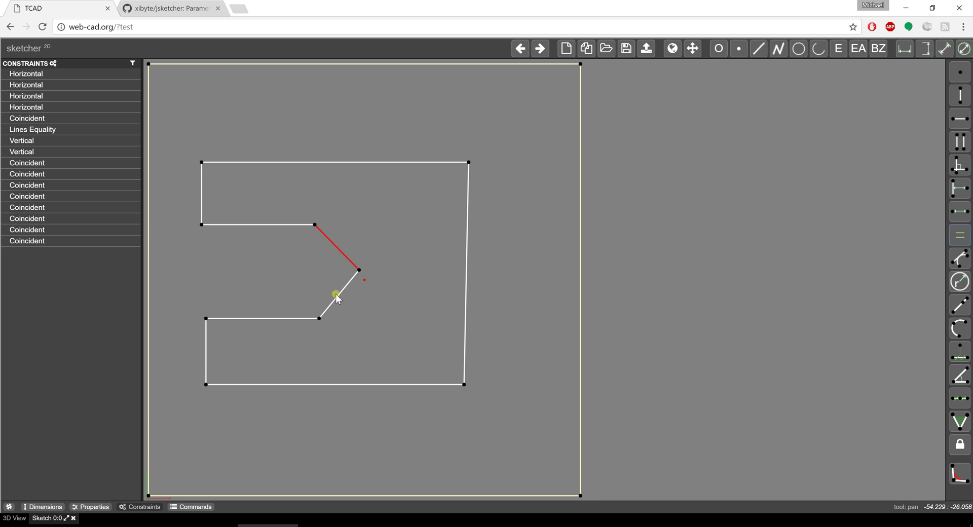
left_click(341, 297, "shift")
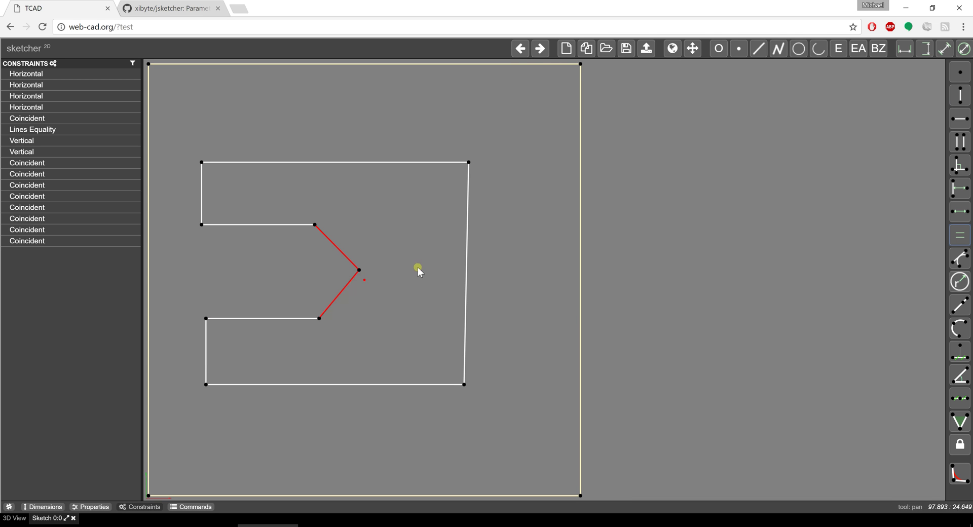
left_click(968, 238)
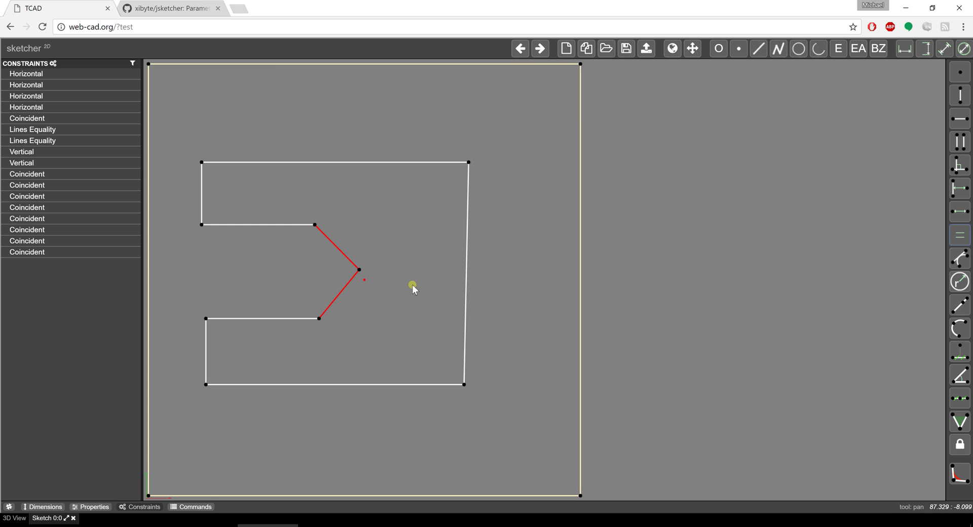
left_click(959, 234)
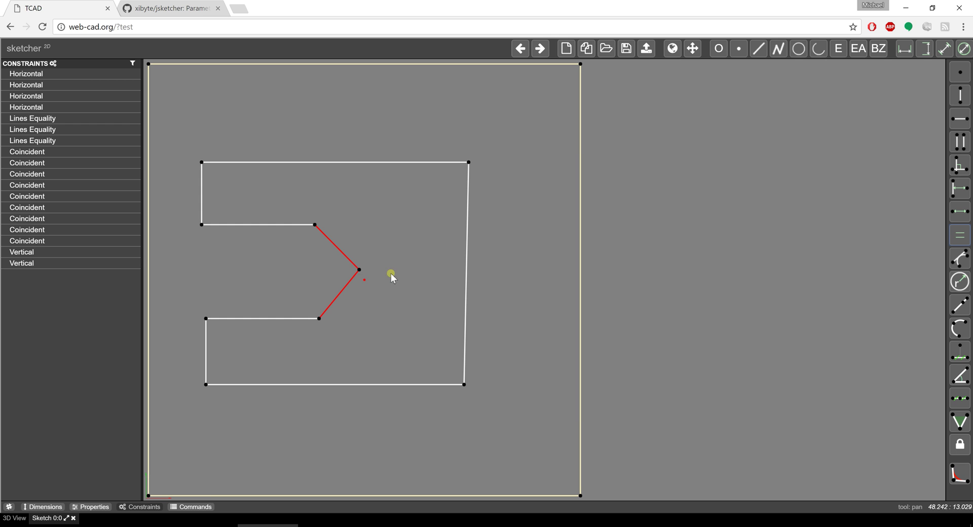
Step: Make the right edge vertical, dismissing the conflict warning and deleting the redundant equality constraint
left_click(467, 249)
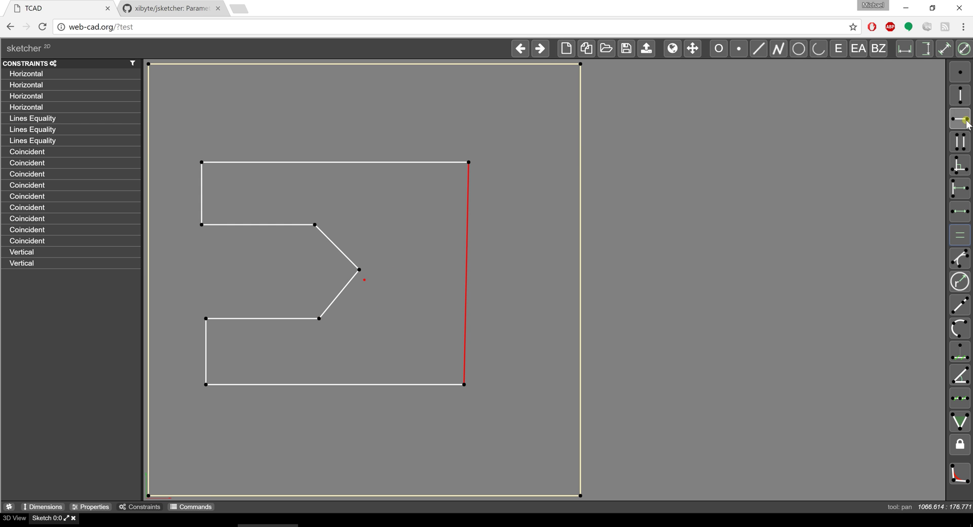
left_click(960, 98)
left_click(580, 110)
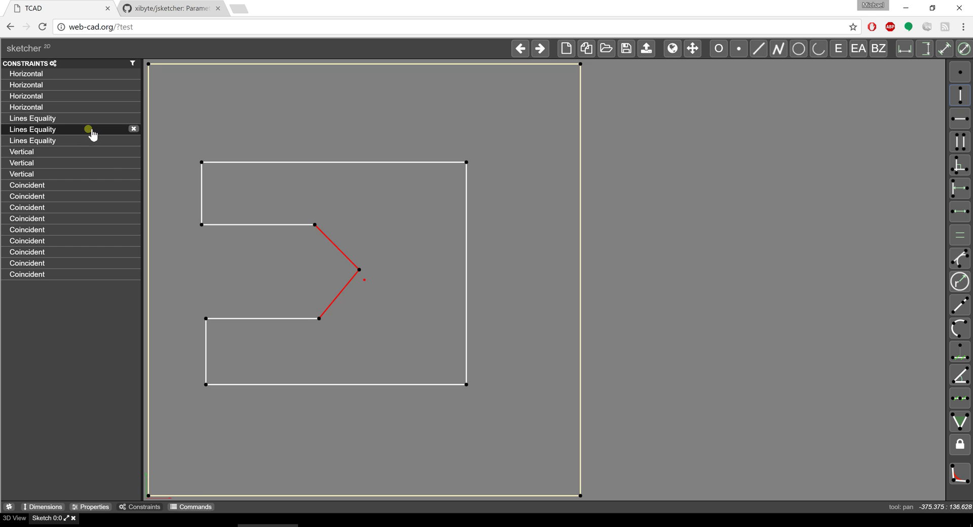
left_click(134, 130)
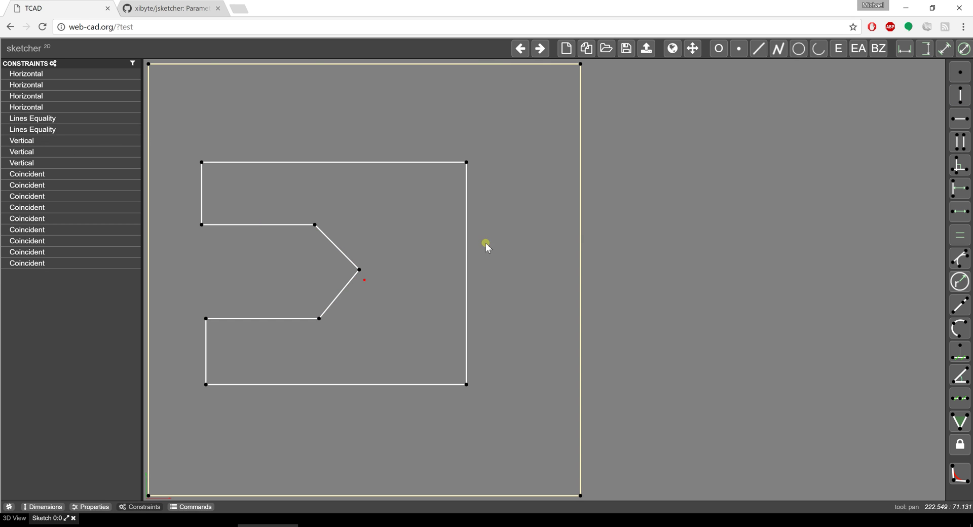
Step: Widen the profile by dragging its right edge and make the two left edges equal length
left_click(465, 248)
left_click_drag(468, 213, 538, 207)
mouse_move(537, 371)
left_mouse_down()
mouse_move(482, 341)
mouse_move(433, 347)
mouse_move(449, 417)
mouse_move(437, 439)
mouse_move(435, 402)
left_mouse_up()
left_click(205, 354)
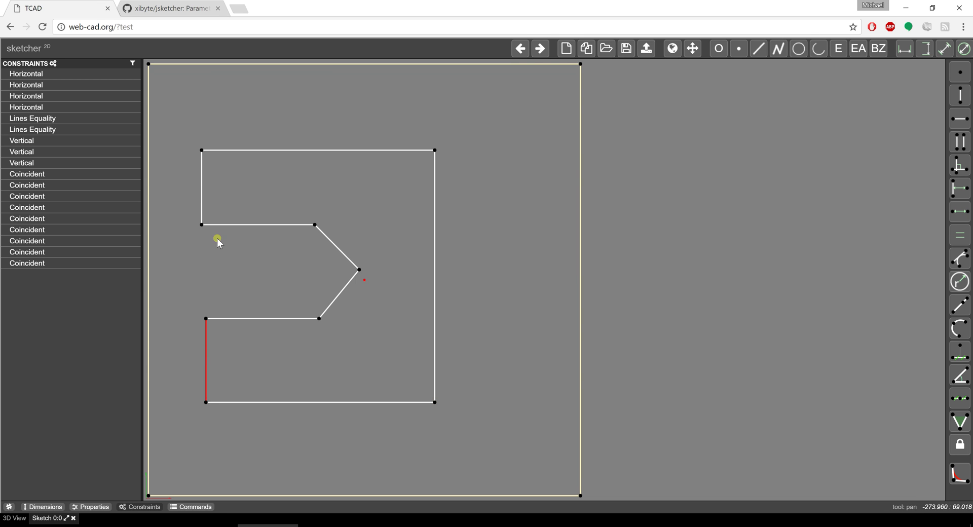
left_click(201, 186, "shift")
left_click(961, 238)
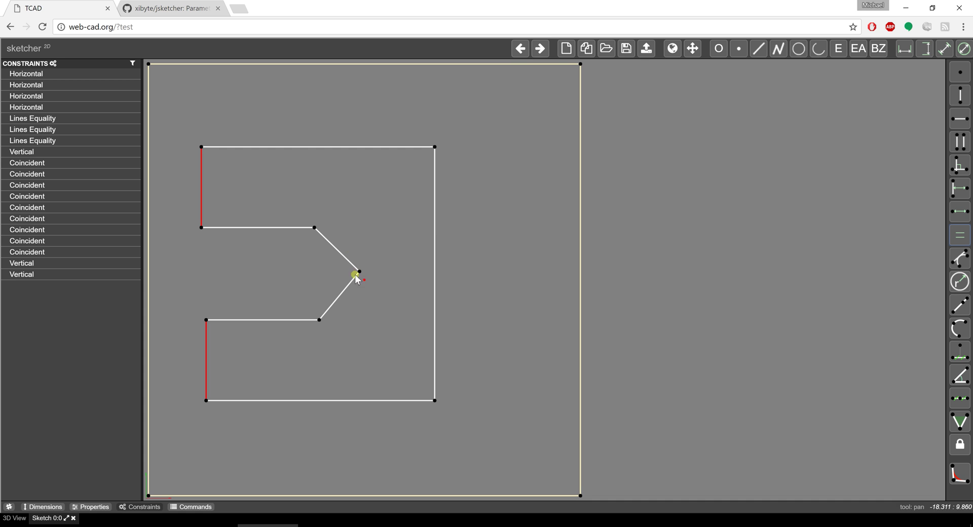
mouse_move(434, 227)
left_mouse_down()
mouse_move(391, 231)
mouse_move(436, 230)
left_mouse_up()
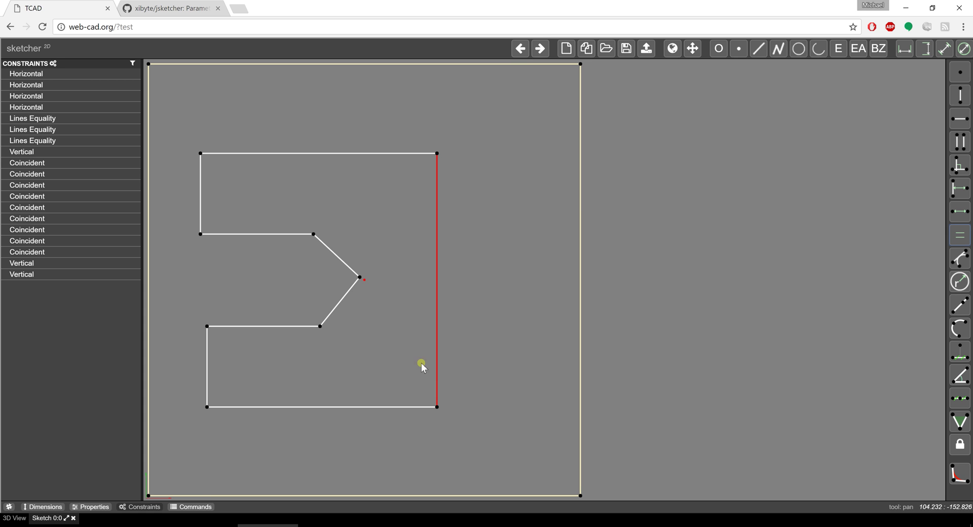
Step: Draw a separate line right of the profile and constrain it vertical as the axis
left_click(758, 49)
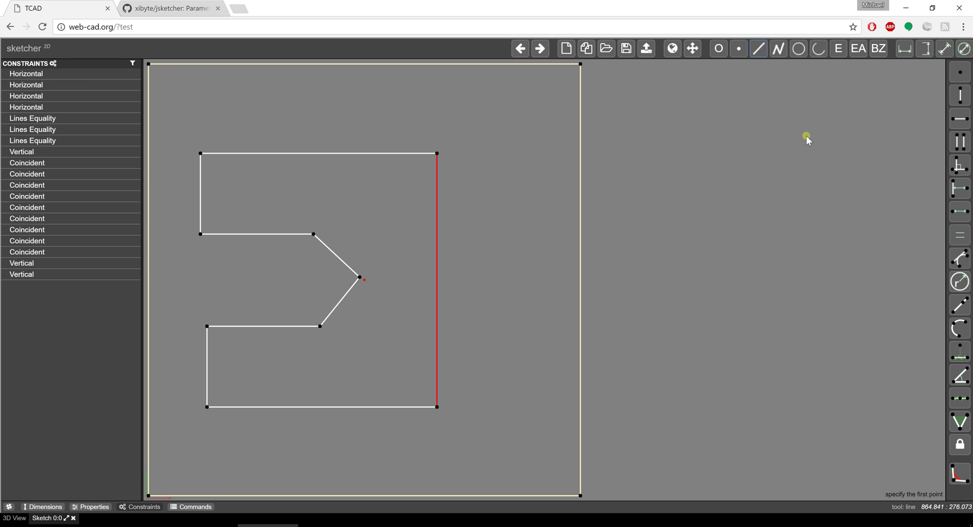
left_click(809, 91)
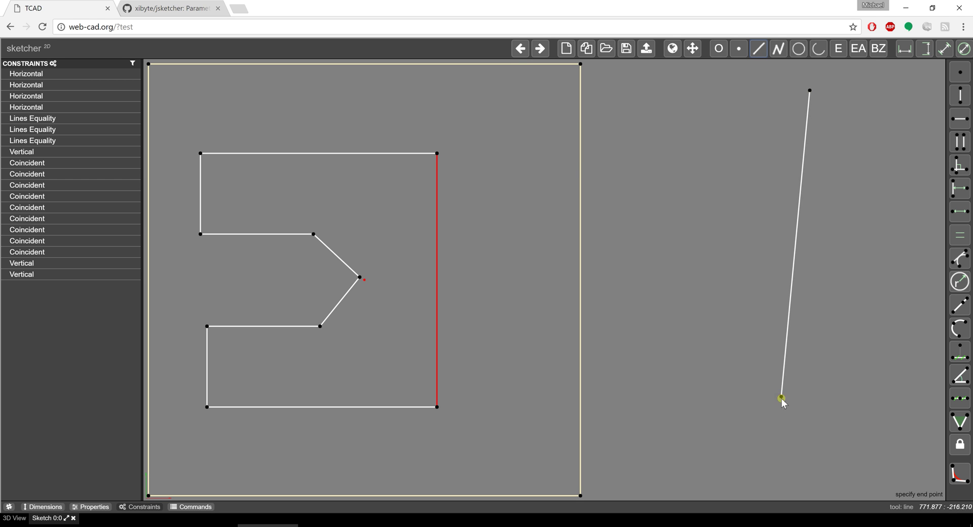
left_click(802, 424)
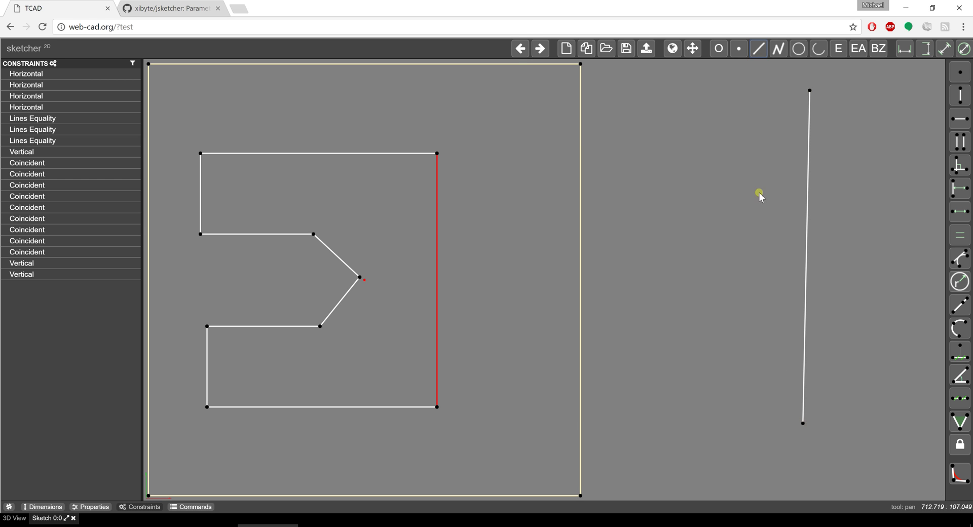
left_click(806, 188)
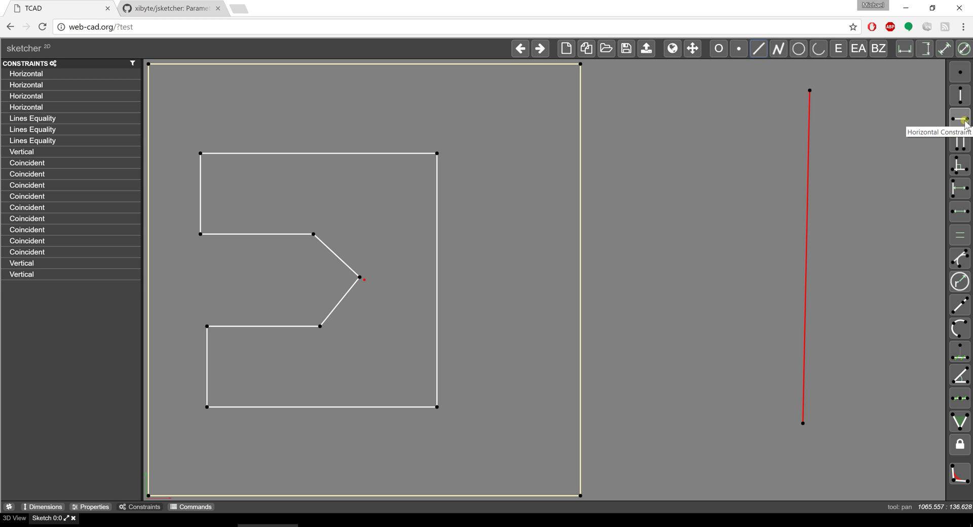
left_click(959, 95)
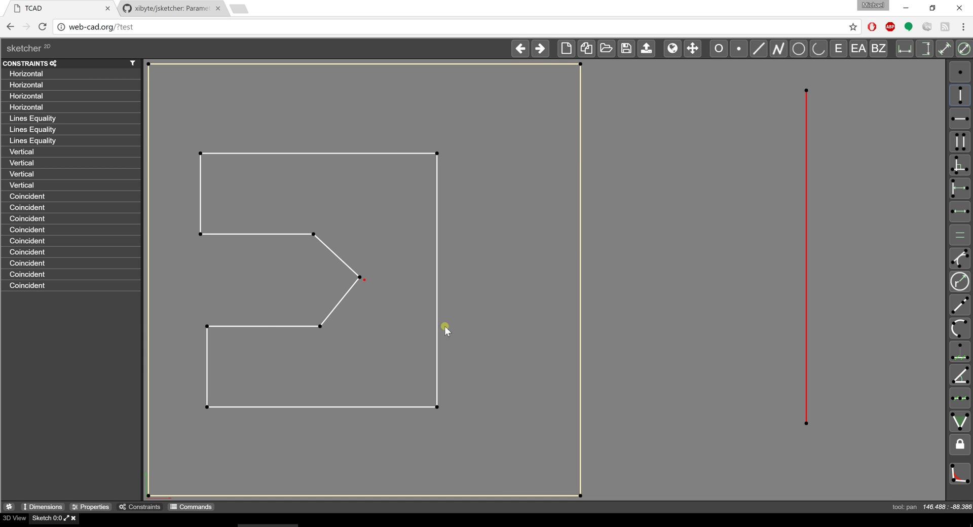
Step: Save the sketch and orbit the 3D view to see the profile and axis on the XY plane
left_click(626, 49)
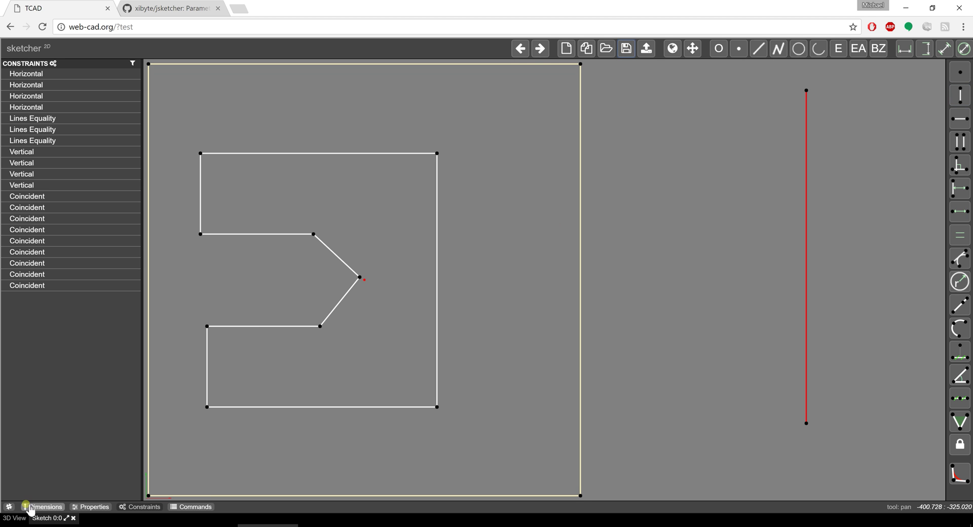
left_click(14, 518)
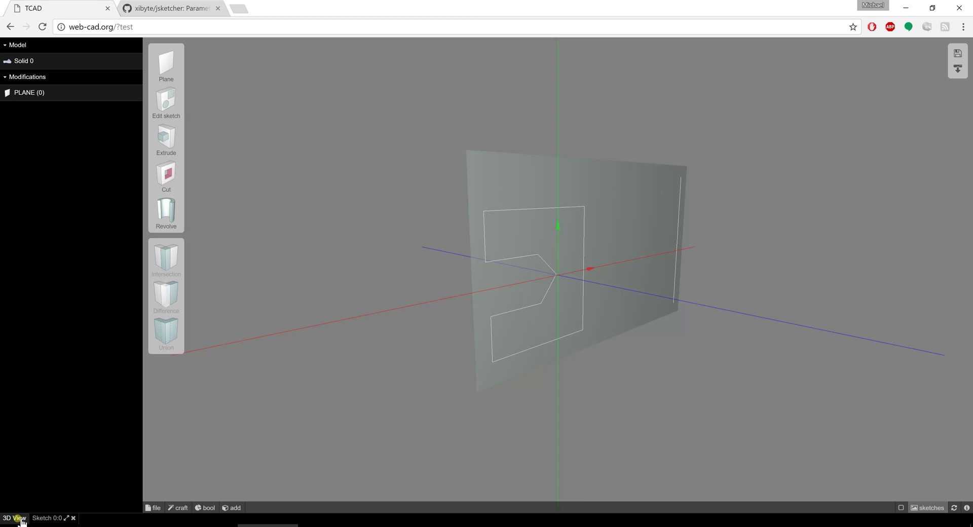
mouse_move(424, 306)
left_mouse_down()
mouse_move(492, 302)
mouse_move(298, 284)
left_mouse_up()
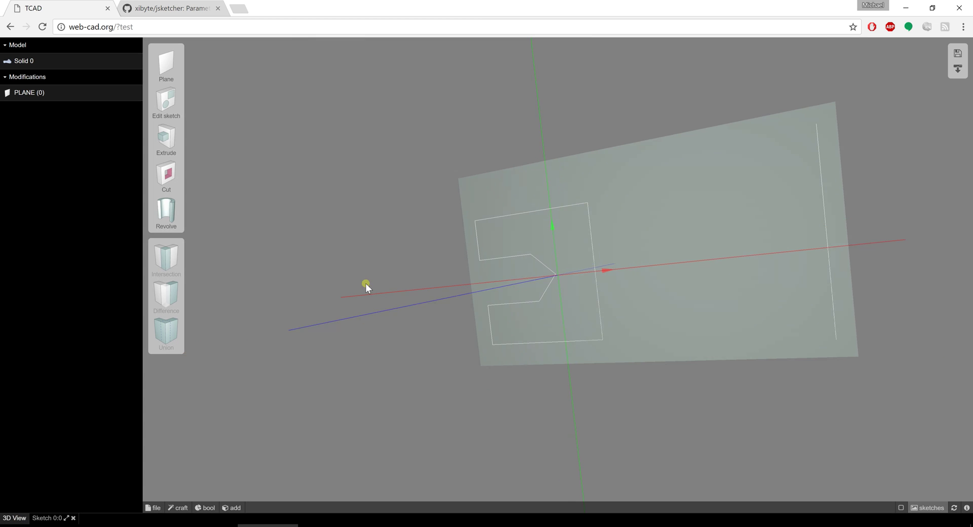
mouse_move(451, 285)
left_mouse_down()
mouse_move(428, 276)
mouse_move(354, 302)
mouse_move(406, 288)
mouse_move(195, 451)
left_mouse_up()
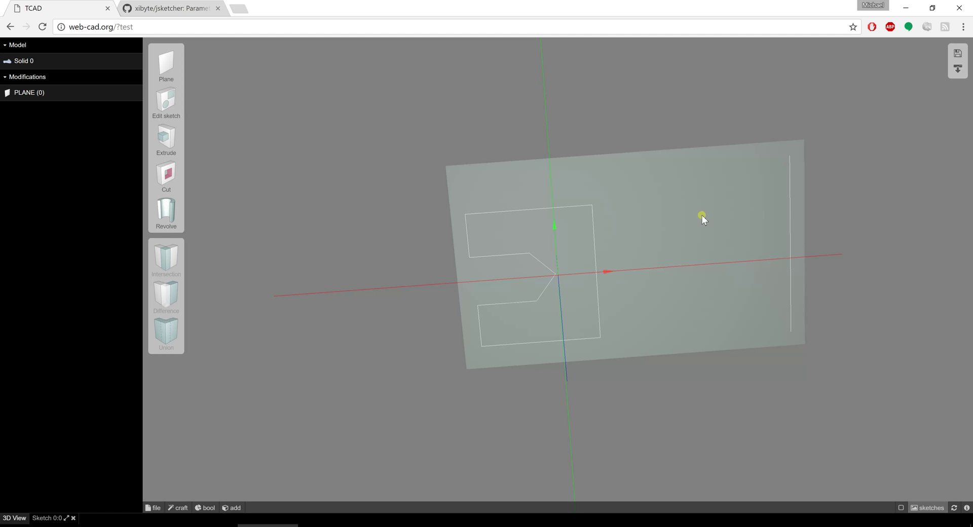
left_click_drag(648, 324, 761, 335)
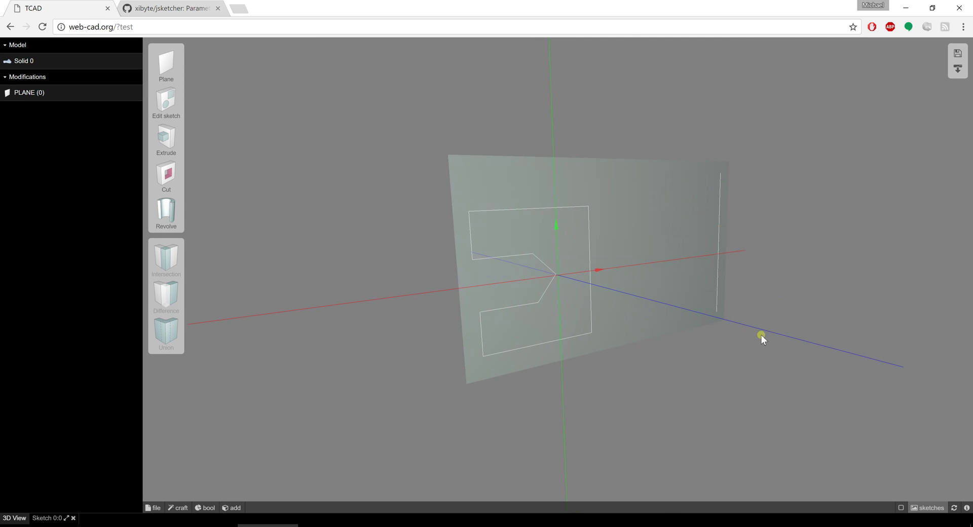
Step: Start a Revolve with the vertical line 0:0:9 as axis, previewing a 180° grooved half-ring
left_click(171, 211)
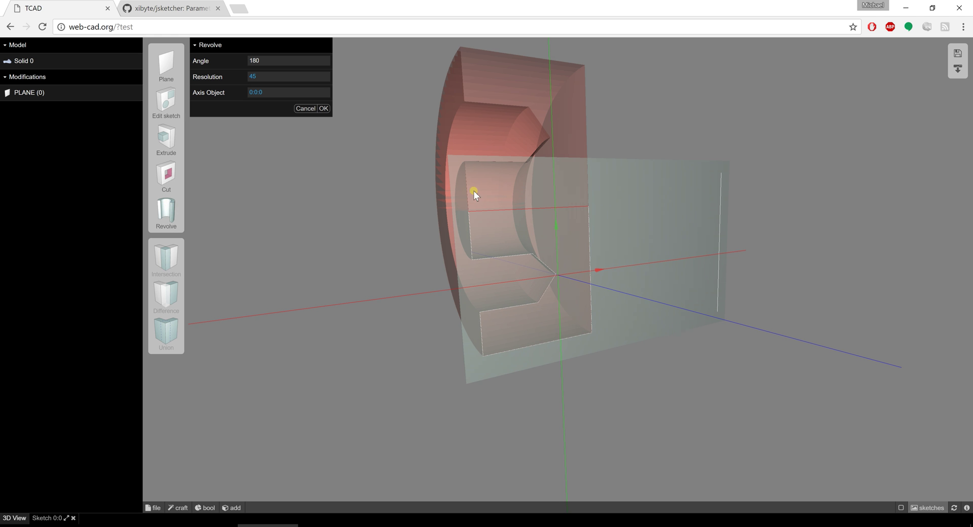
mouse_move(513, 205)
left_mouse_down()
mouse_move(557, 248)
mouse_move(618, 226)
mouse_move(643, 233)
mouse_move(534, 259)
mouse_move(499, 203)
left_mouse_up()
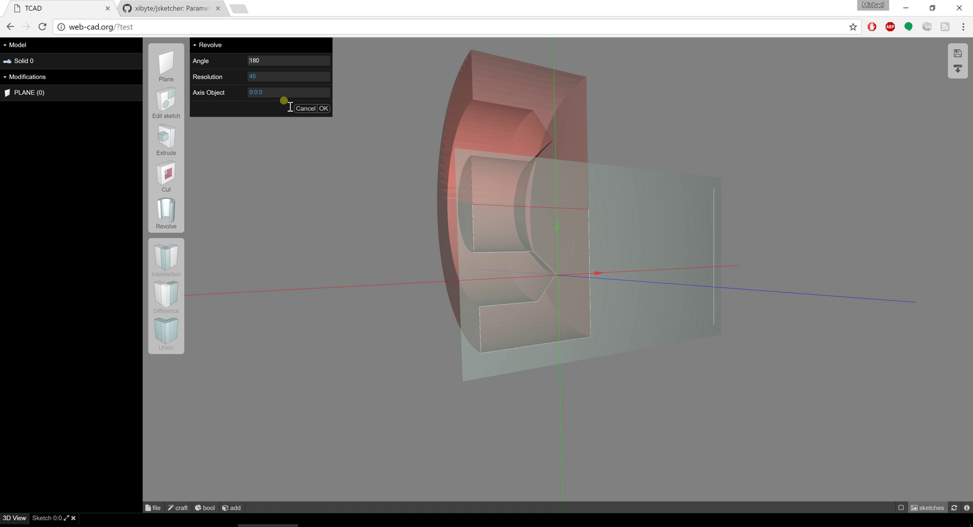
left_click(264, 95)
left_click(713, 241)
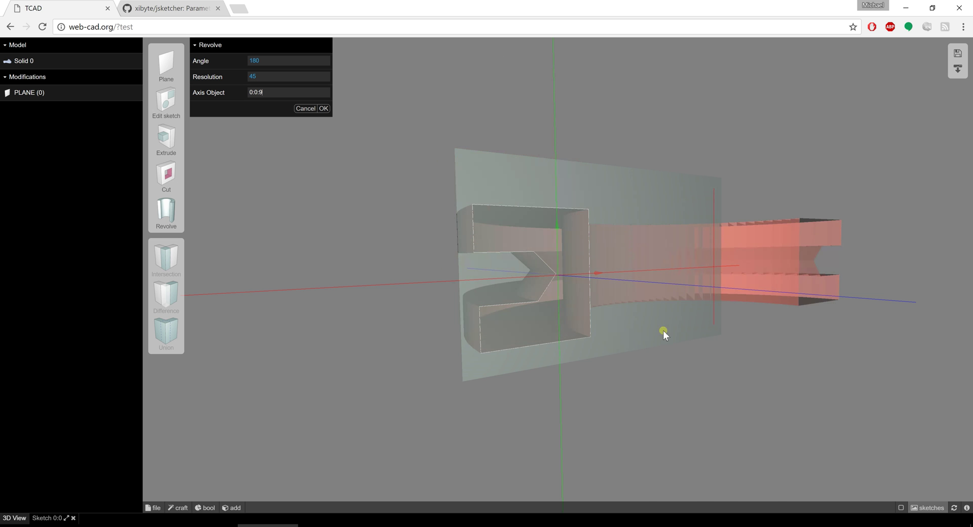
left_click_drag(644, 248, 161, 379)
scroll(513, 293, "down", 6)
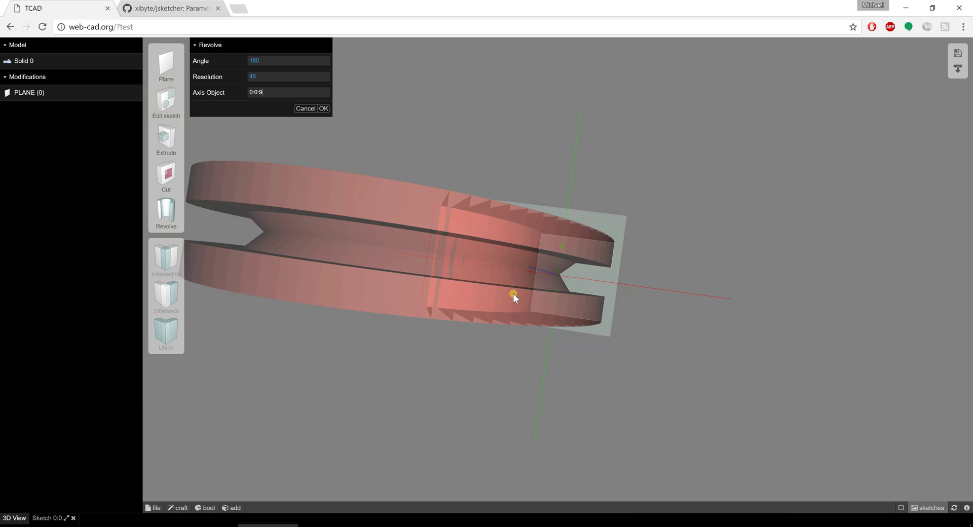
left_click_drag(398, 302, 846, 331)
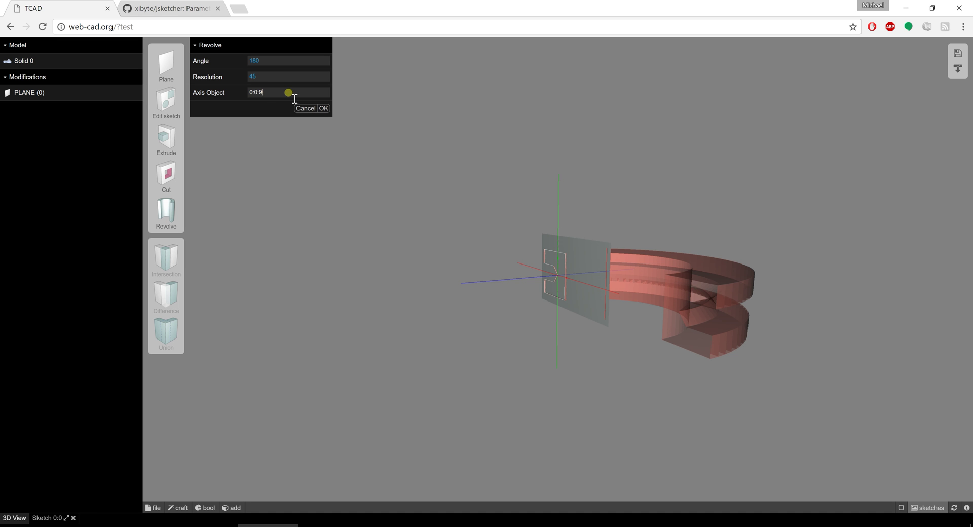
Step: Set the Revolve angle to 360° for a full-turn ring preview
left_click_drag(295, 98, 245, 74)
left_click(273, 75)
double_click(307, 61)
type("360")
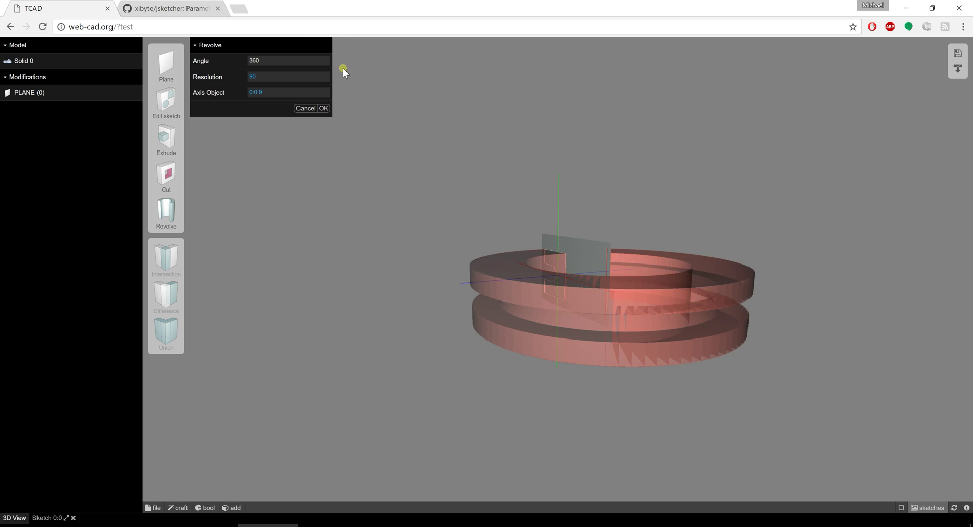
left_click(205, 61)
type("340")
scroll(269, 61, "down", 20)
scroll(276, 67, "down", 20)
scroll(272, 64, "up", 20)
left_click_drag(271, 60, 227, 61)
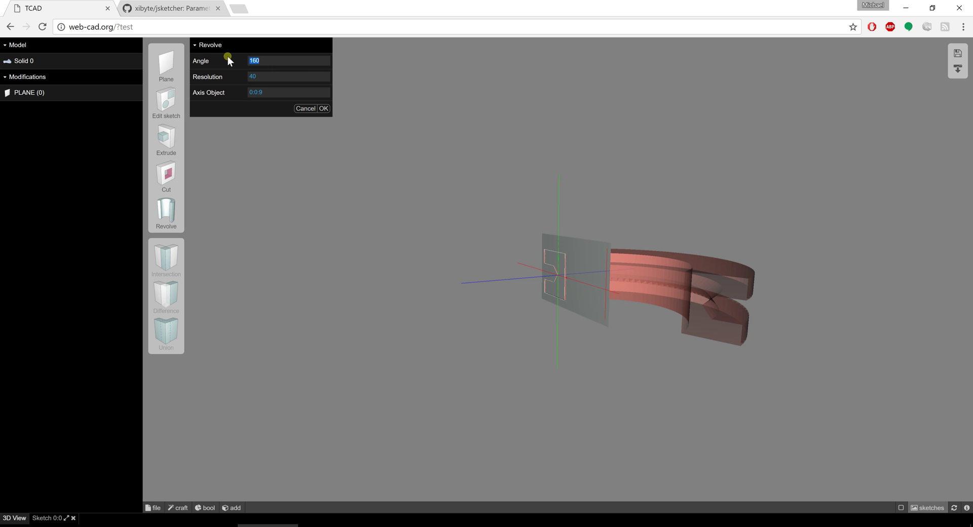
type("360")
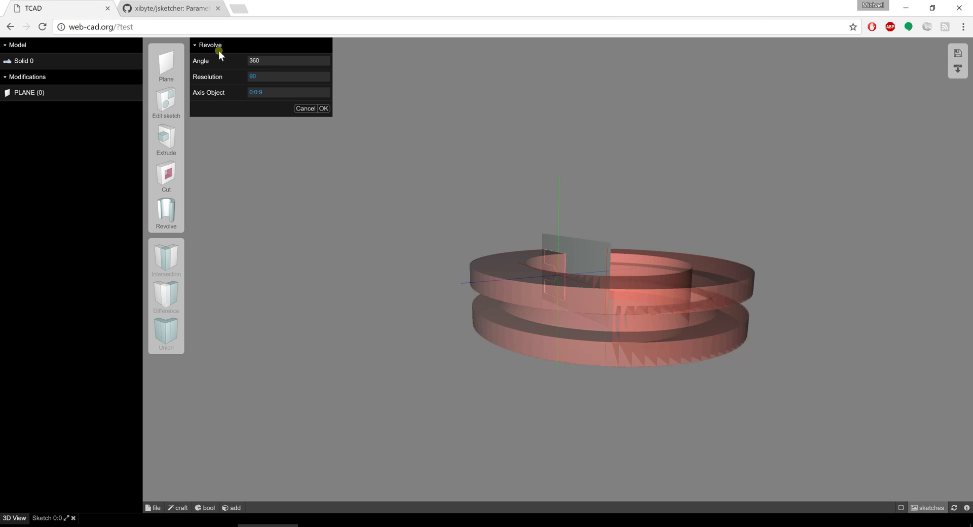
left_click(324, 109)
Step: Apply the 360° revolve and orbit around the finished grooved ring solid
left_click(329, 128)
mouse_move(620, 294)
left_mouse_down()
mouse_move(571, 396)
mouse_move(542, 373)
mouse_move(518, 187)
mouse_move(485, 288)
mouse_move(487, 310)
mouse_move(382, 373)
mouse_move(374, 439)
mouse_move(509, 247)
mouse_move(517, 378)
mouse_move(512, 385)
mouse_move(479, 163)
mouse_move(480, 89)
mouse_move(481, 324)
mouse_move(612, 294)
mouse_move(556, 266)
left_mouse_up()
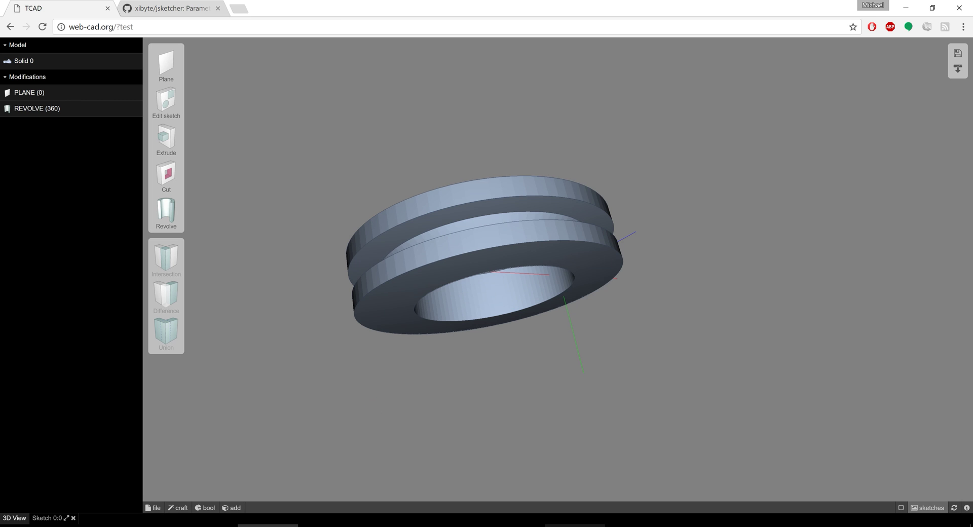